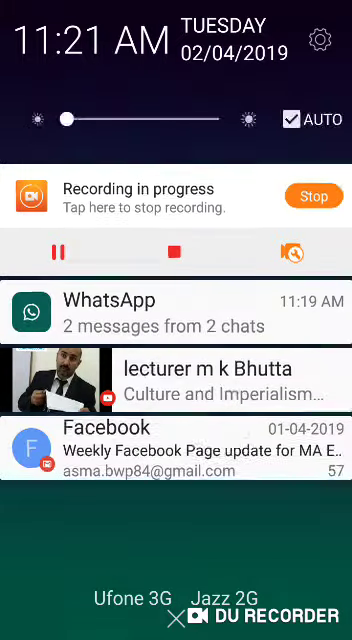
- Open the phone's Settings app from the expanded quick settings panel
left_click_drag(176, 120, 176, 450)
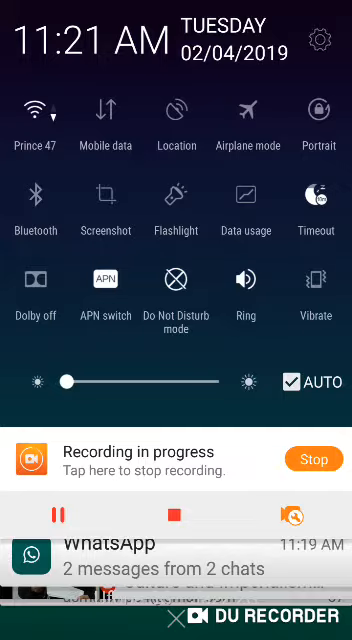
left_click(319, 40)
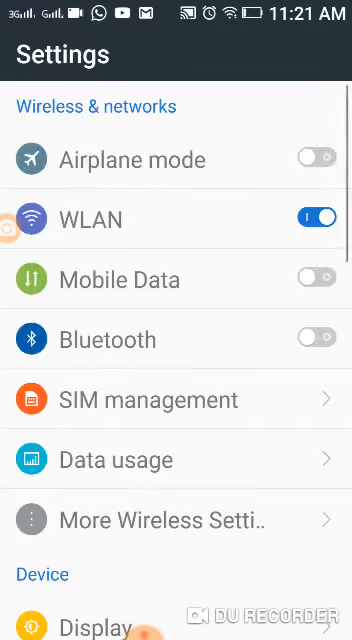
scroll(176, 400, "down", 5)
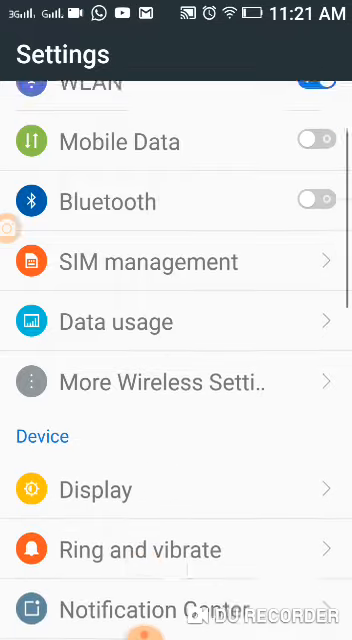
scroll(176, 400, "down", 5)
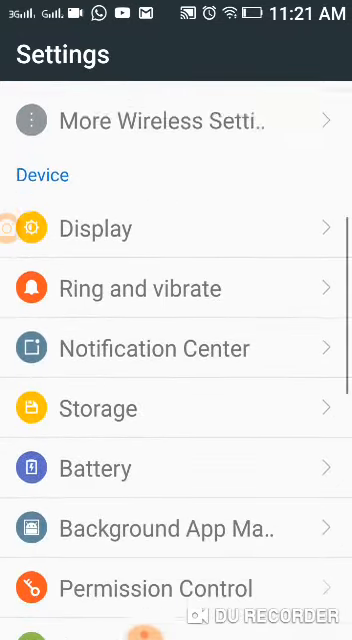
scroll(176, 400, "down", 5)
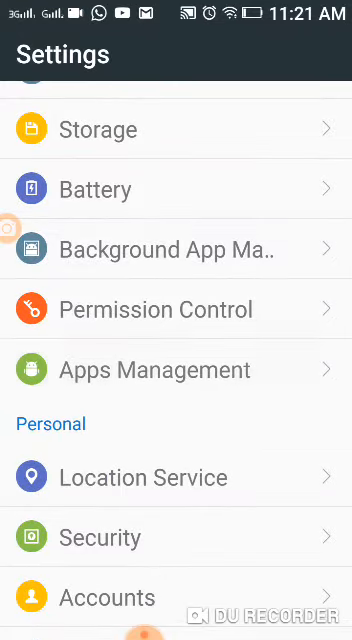
left_click(155, 379)
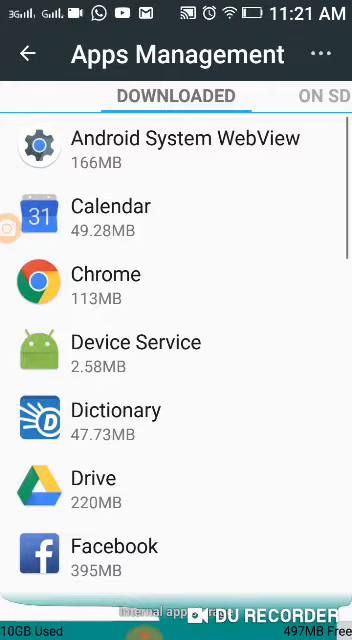
- Open Apps Management and switch from the Downloaded list to the On SD card tab
left_click(143, 618)
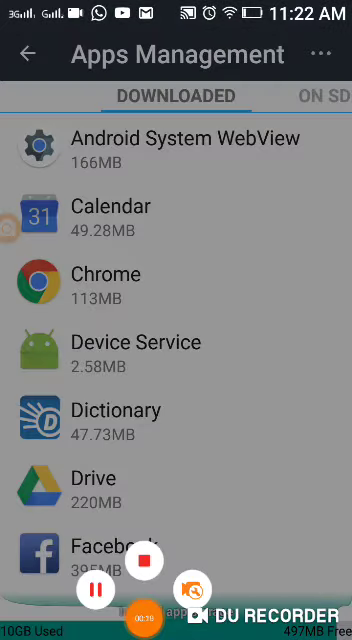
left_click(250, 350)
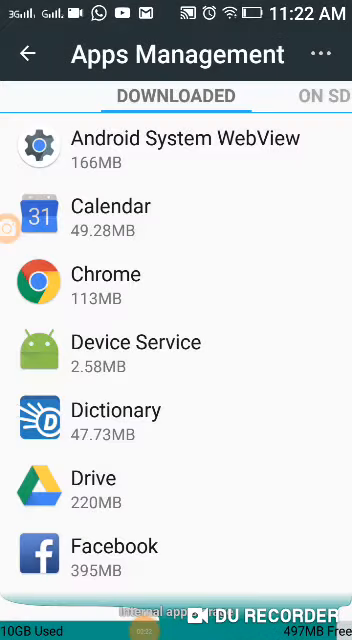
scroll(176, 350, "down", 3)
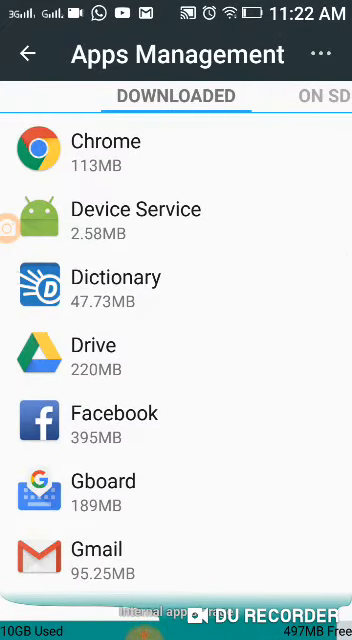
scroll(176, 350, "down", 3)
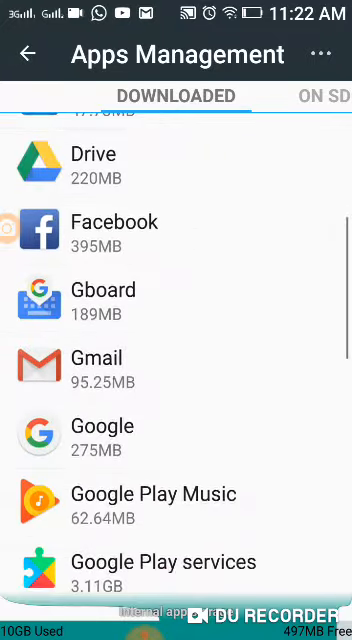
scroll(176, 350, "down", 3)
scroll(176, 350, "down", 2)
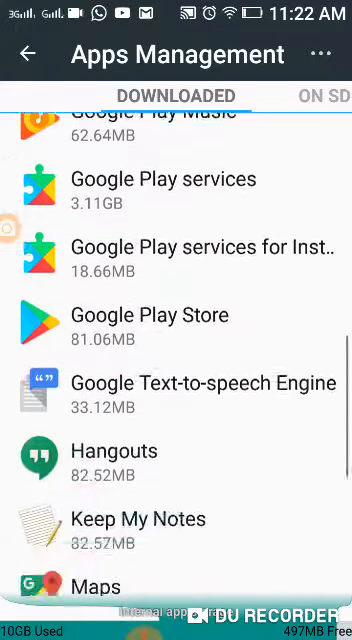
scroll(176, 350, "down", 3)
scroll(176, 350, "down", 3)
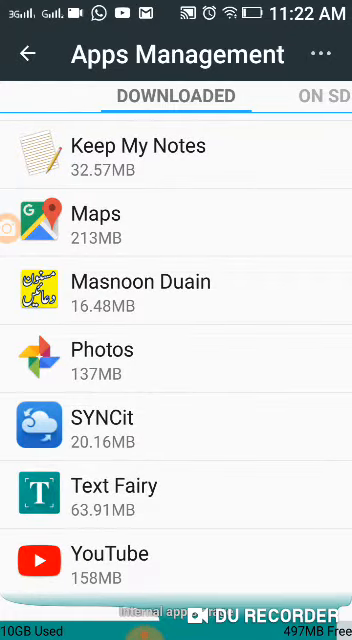
left_click_drag(300, 350, 60, 350)
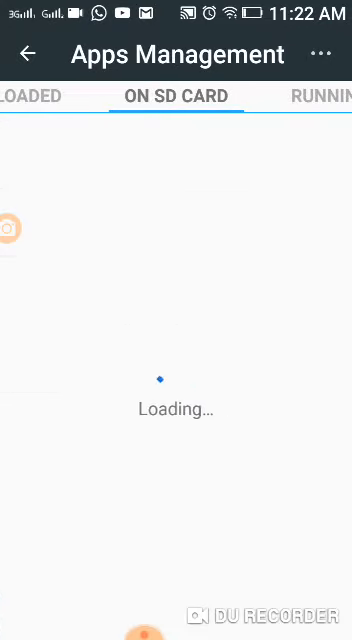
scroll(176, 350, "down", 5)
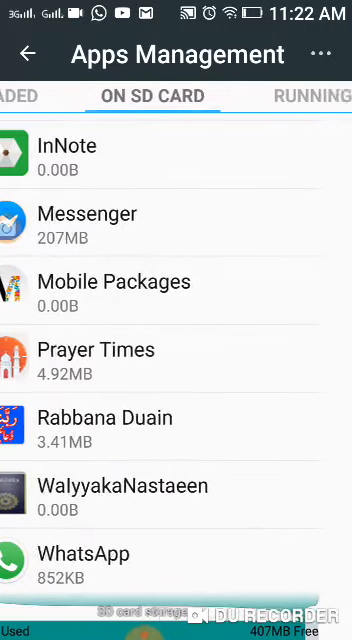
- Browse the On SD card and Running app lists, then return to the Downloaded list
mouse_move(300, 350)
left_mouse_down()
mouse_move(60, 350)
mouse_move(300, 350)
left_mouse_up()
left_click_drag(60, 350, 200, 350)
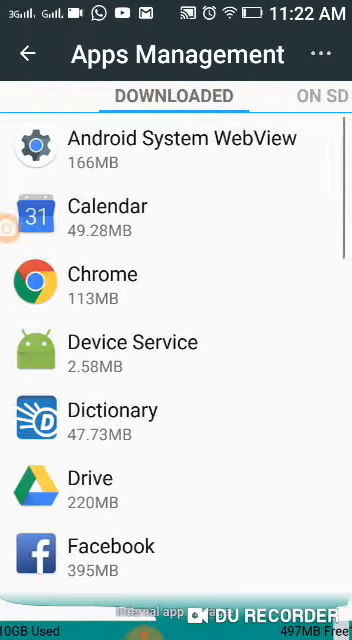
scroll(176, 350, "down", 3)
scroll(176, 350, "down", 2)
scroll(176, 350, "down", 5)
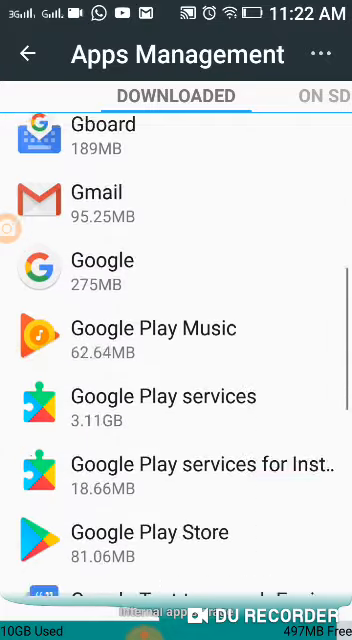
scroll(176, 350, "down", 3)
scroll(176, 350, "down", 3)
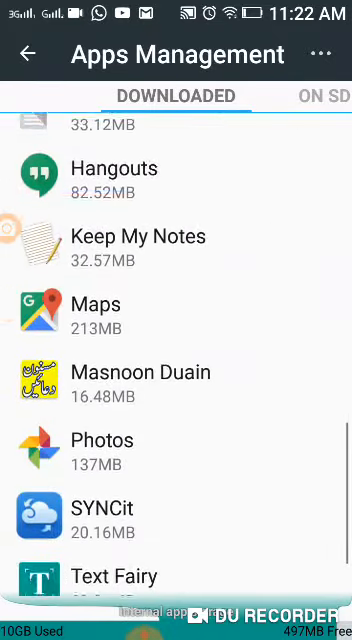
scroll(176, 350, "down", 2)
- Open the App info page for Masnoon Duain from the Downloaded apps list
left_click(176, 307)
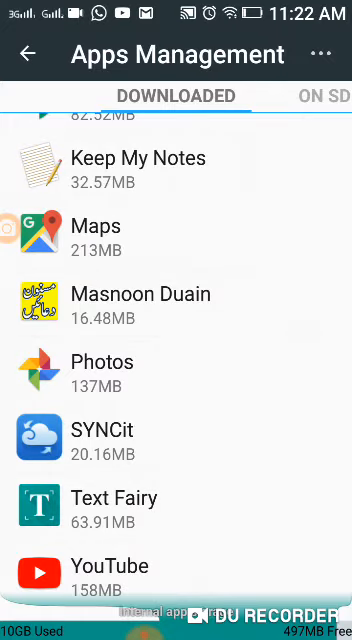
left_click(140, 305)
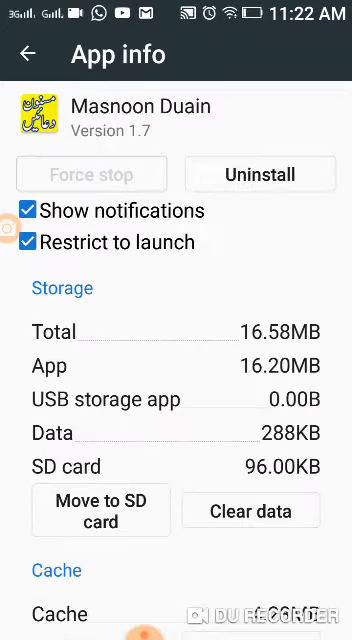
- Move Masnoon Duain to the SD card so the button reads 'Move to phone'
left_click(101, 511)
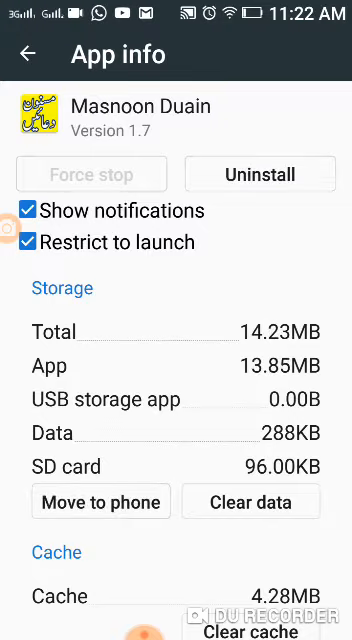
left_click(145, 630)
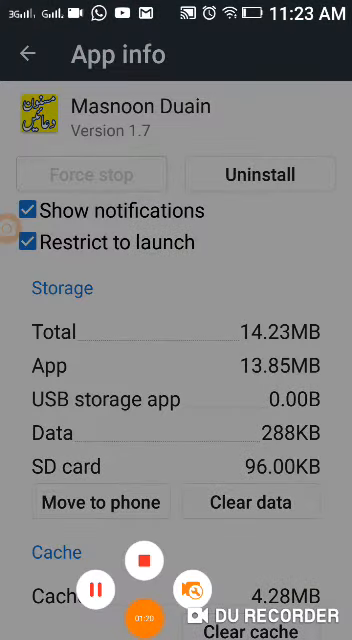
left_click(145, 618)
left_click(145, 618)
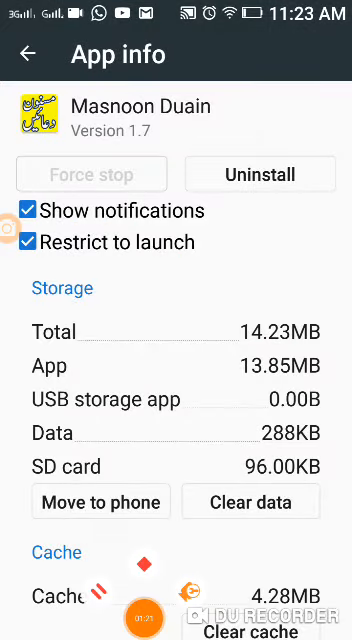